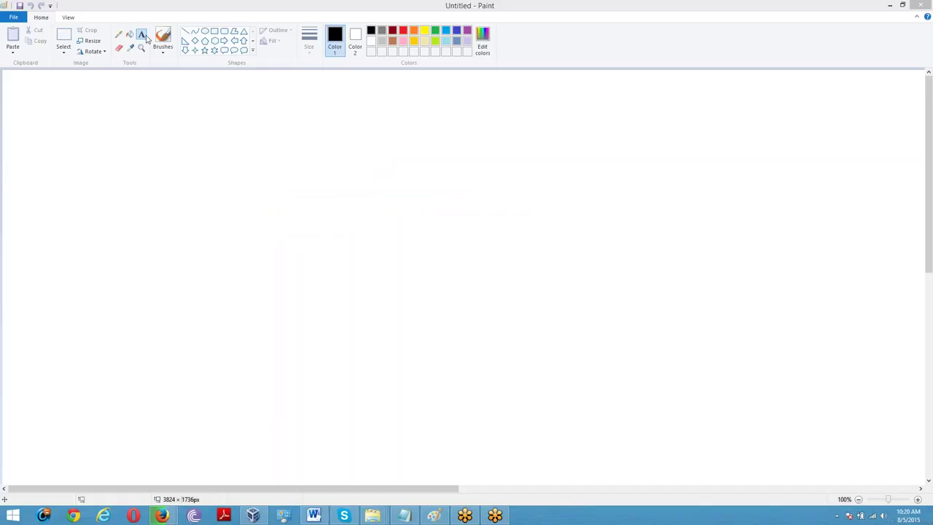
Draw a large text box across the canvas with the Text tool
{"action": "left_click", "coordinate": [143, 35]}
{"action": "left_click_drag", "start_coordinate": [93, 80], "coordinate": [887, 487]}
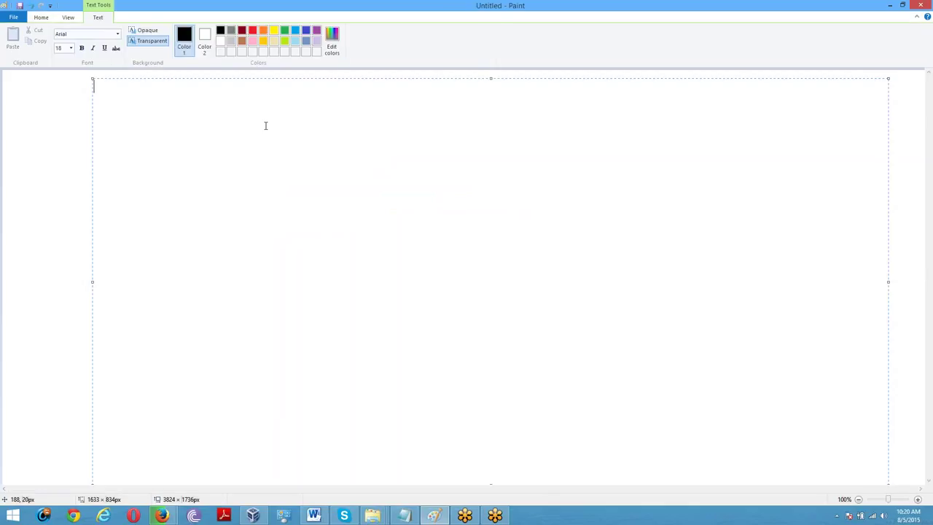
{"action": "type", "text": "ON"}
{"action": "key", "text": "BackSpace"}
{"action": "key", "text": "BackSpace"}
Type the red title 'OBIA 7.9.6.4 Installation and Configuration Steps' with 'Step 1:' below it
{"action": "left_click", "coordinate": [252, 30]}
{"action": "type", "text": "OBI"}
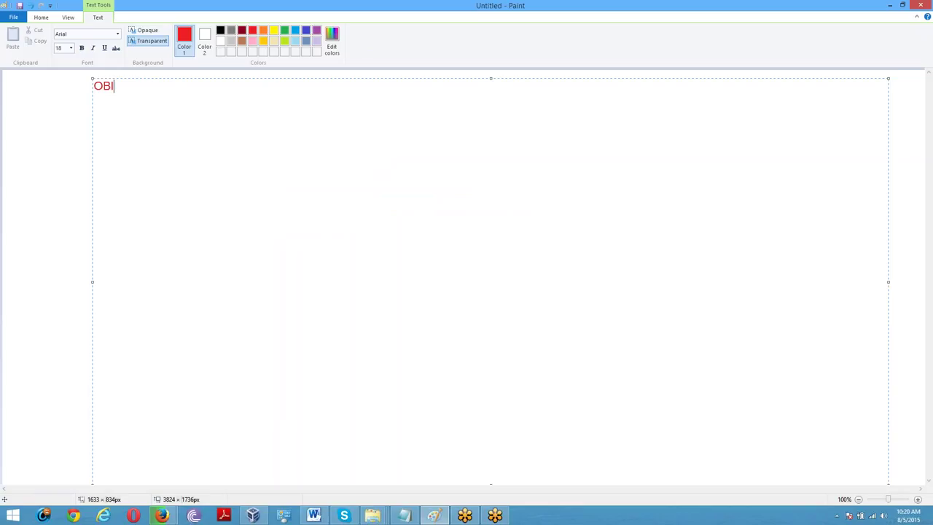
{"action": "type", "text": "A 7.9.6.4 Installation "}
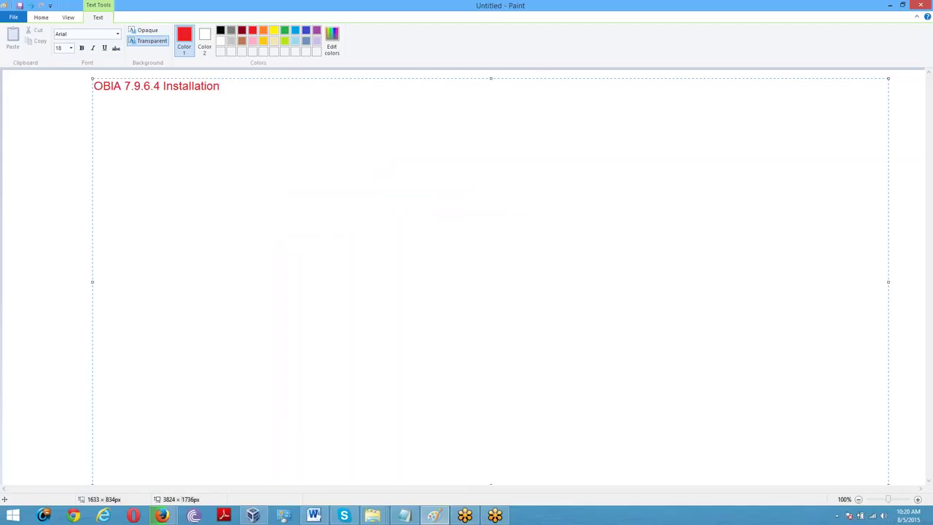
{"action": "type", "text": "and Configur"}
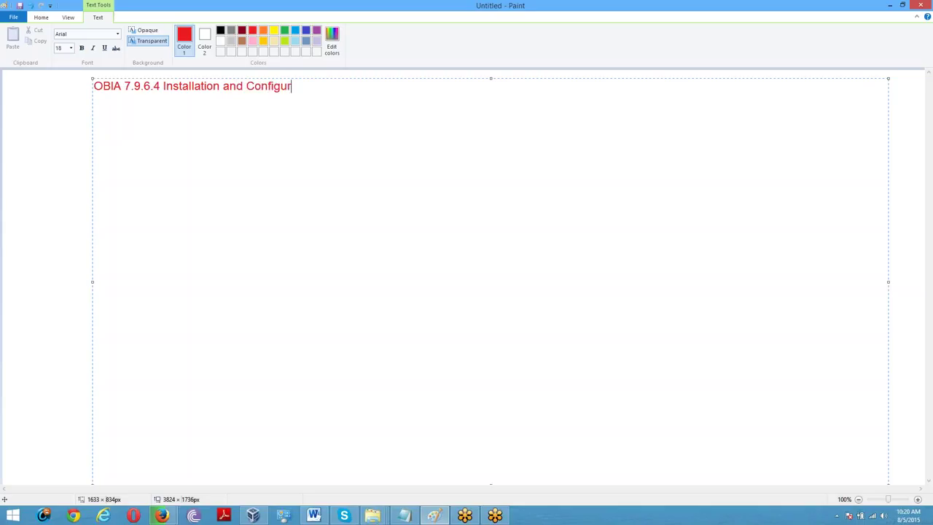
{"action": "type", "text": "ation Steps"}
{"action": "key", "text": "Return"}
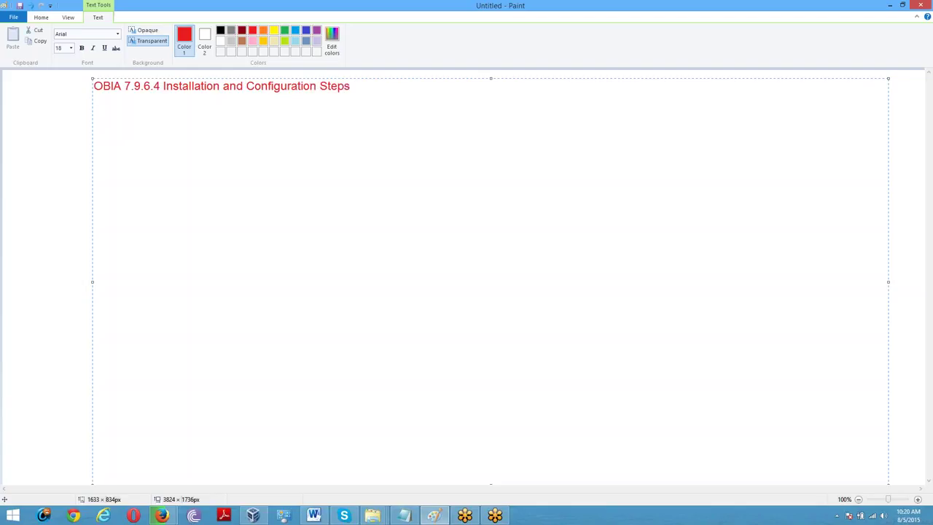
{"action": "type", "text": "Step 1:"}
Write 'Configure Lookback Adapter' in black after the red 'Step 1:' label, removing the stray letters
{"action": "left_click", "coordinate": [220, 31]}
{"action": "left_click", "coordinate": [178, 104]}
{"action": "type", "text": "CC"}
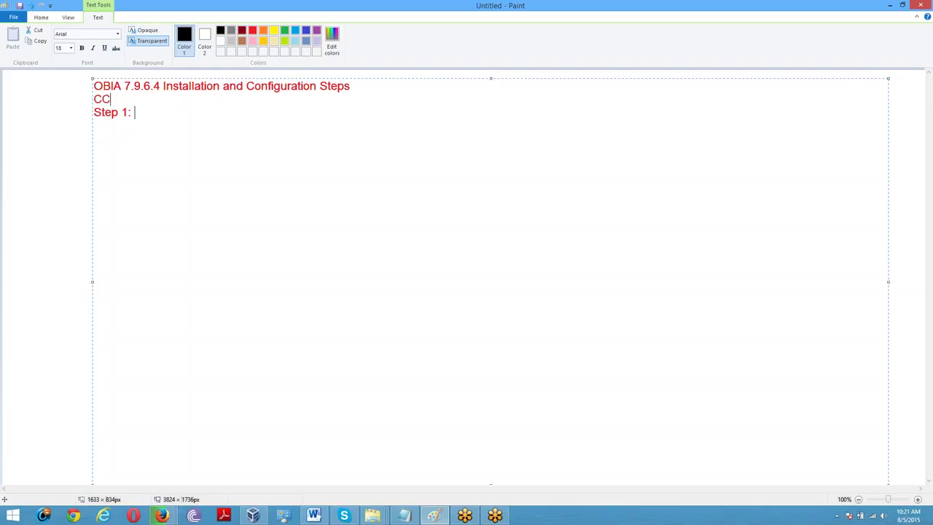
{"action": "type", "text": "C"}
{"action": "key", "text": "BackSpace"}
{"action": "key", "text": "BackSpace"}
{"action": "key", "text": "BackSpace"}
{"action": "left_click", "coordinate": [231, 32]}
{"action": "left_click", "coordinate": [220, 31]}
{"action": "type", "text": "Cds"}
{"action": "key", "text": "BackSpace"}
{"action": "key", "text": "BackSpace"}
{"action": "key", "text": "BackSpace"}
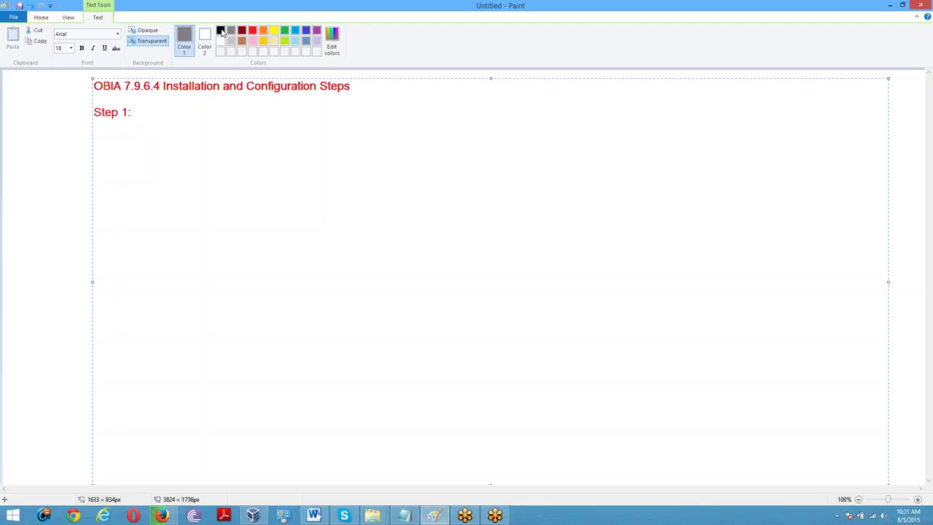
{"action": "type", "text": "Configure"}
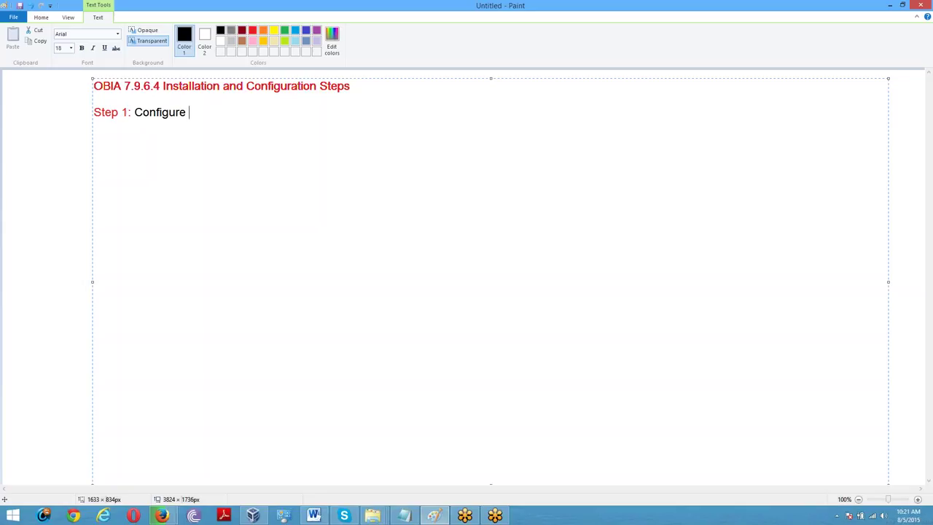
{"action": "type", "text": " Lookback Adap"}
{"action": "key", "text": "ctrl+z"}
{"action": "type", "text": "ter"}
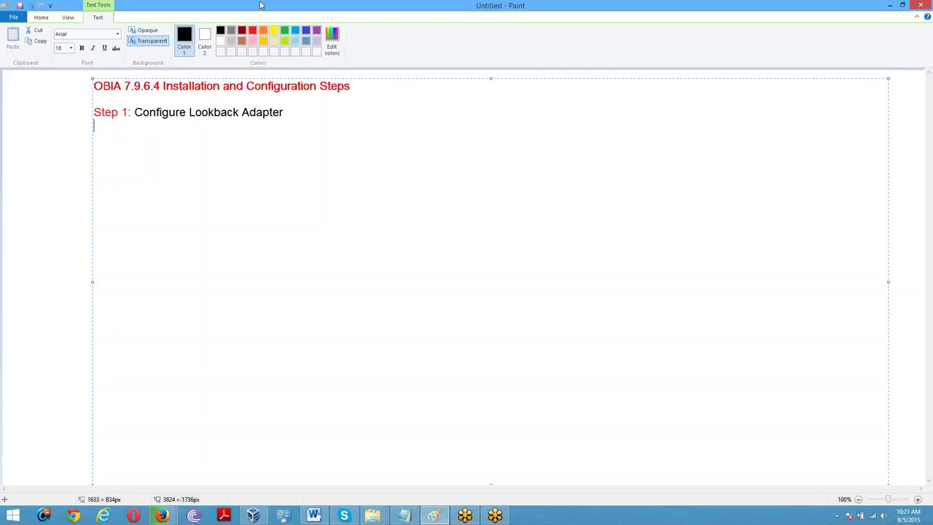
Add a red 'Step 2 :' label, separated from Step 1 by a blank line
{"action": "left_click", "coordinate": [252, 29]}
{"action": "key", "text": "Return"}
{"action": "type", "text": "Step"}
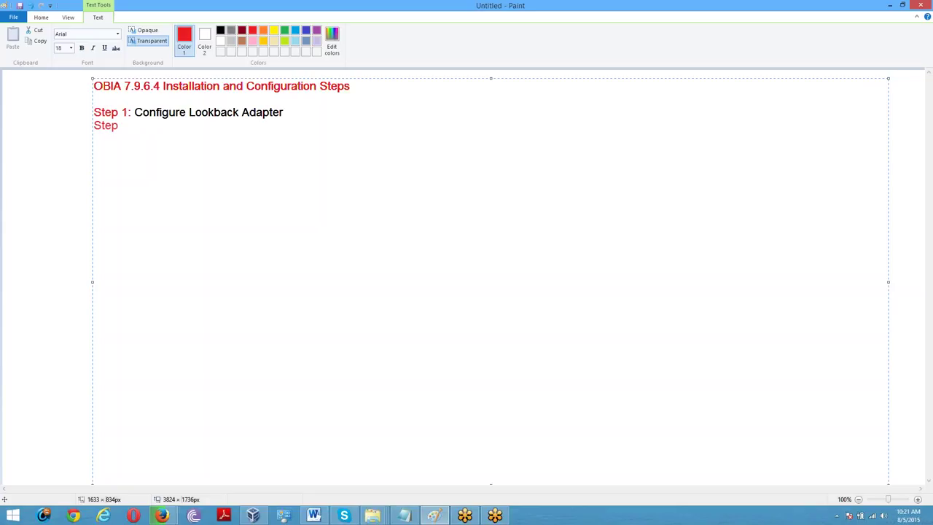
{"action": "type", "text": " 2"}
{"action": "left_click", "coordinate": [300, 114]}
{"action": "key", "text": "Return"}
{"action": "left_click", "coordinate": [149, 140]}
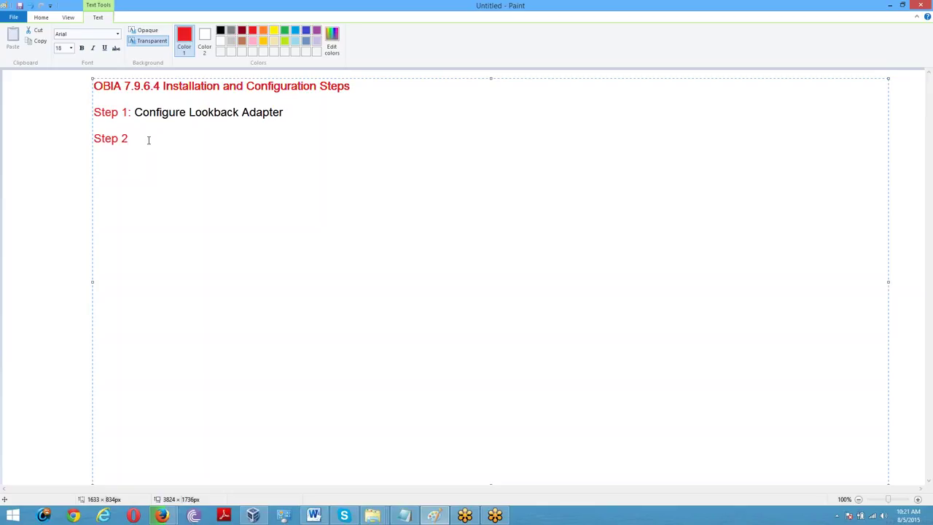
{"action": "type", "text": ":"}
Type 'Install Oracle 11g Software' in black after the Step 2 label
{"action": "left_click", "coordinate": [220, 30]}
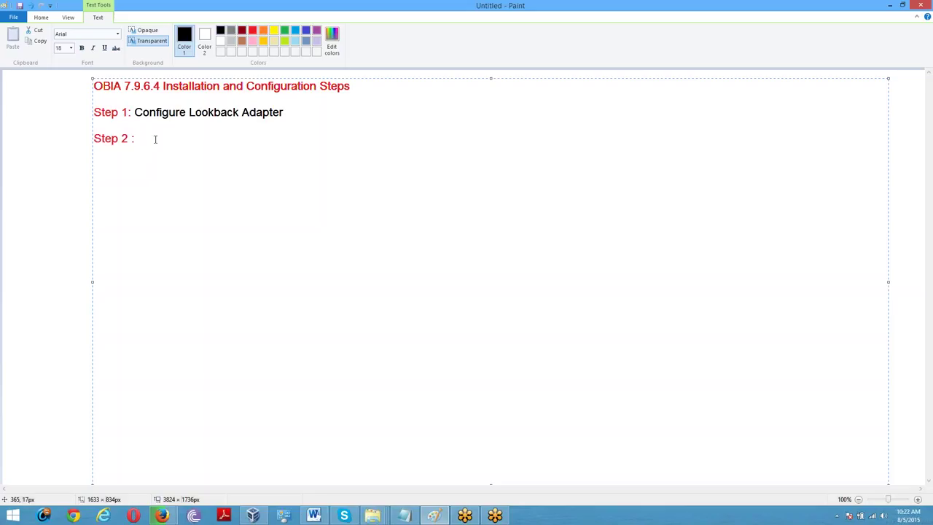
{"action": "type", "text": "Ins"}
{"action": "type", "text": "atll"}
{"action": "key", "text": "BackSpace"}
{"action": "key", "text": "BackSpace"}
{"action": "key", "text": "BackSpace"}
{"action": "key", "text": "BackSpace"}
{"action": "type", "text": "tall Oracle 11g Software"}
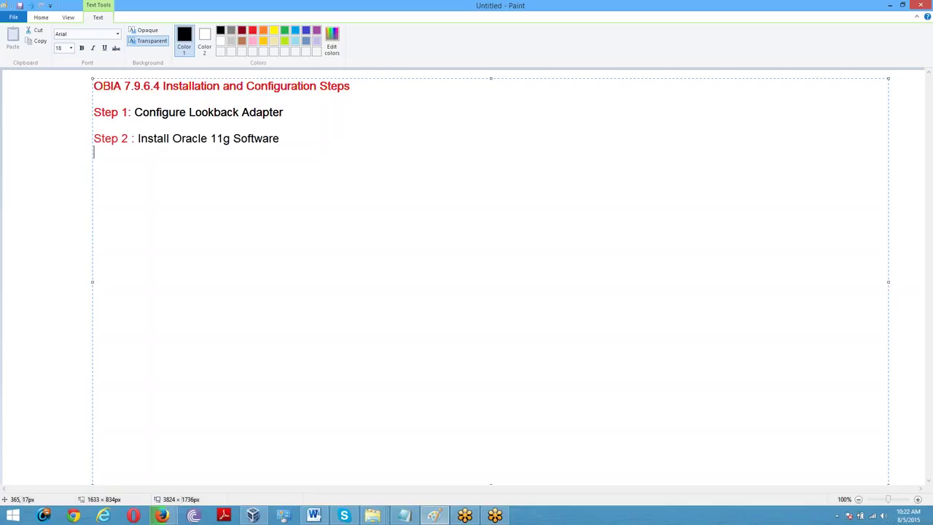
{"action": "key", "text": "Return"}
Write red 'Step 3 :' followed by black 'Install OBIEE 11.1.1.7 RCU', then start a red line below
{"action": "left_click", "coordinate": [253, 31]}
{"action": "type", "text": "Step"}
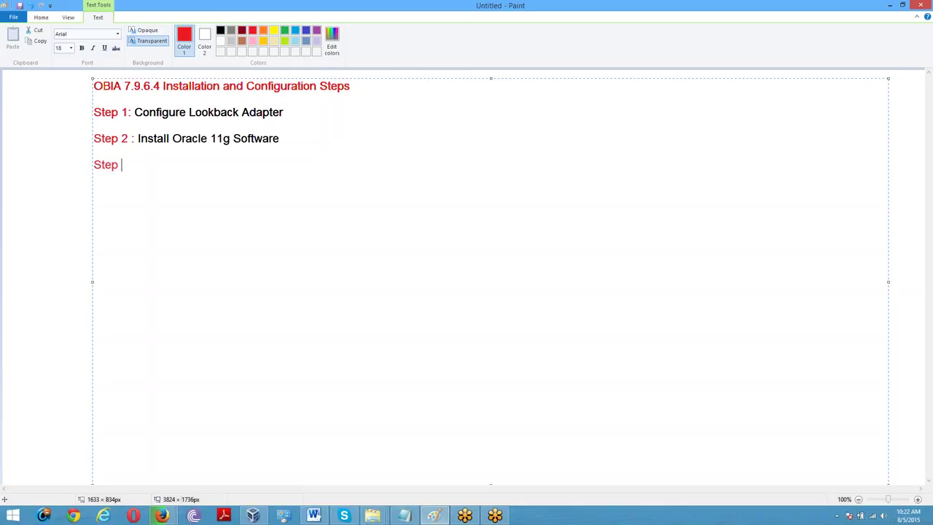
{"action": "type", "text": " 3 :"}
{"action": "left_click", "coordinate": [220, 30]}
{"action": "type", "text": "Install OBIEE "}
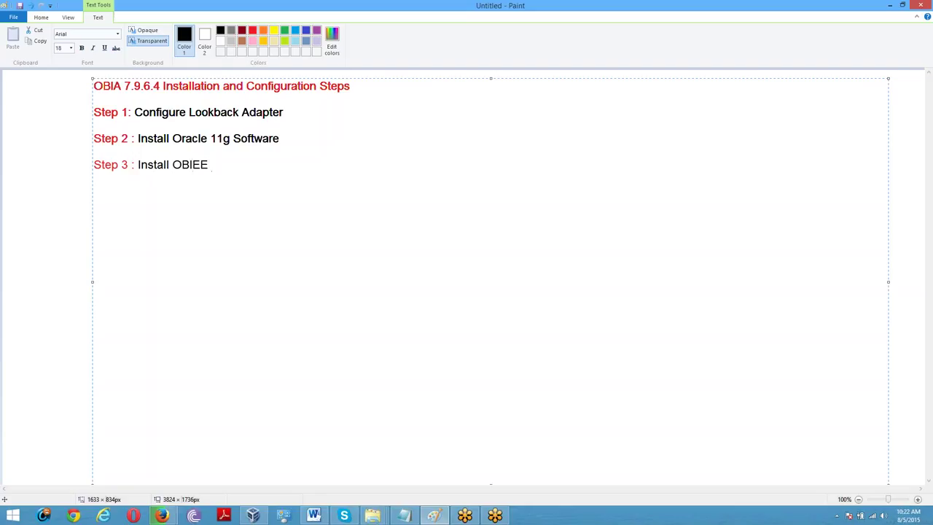
{"action": "type", "text": "11.1.1.7 RCU"}
{"action": "key", "text": "Return"}
{"action": "left_click", "coordinate": [252, 29]}
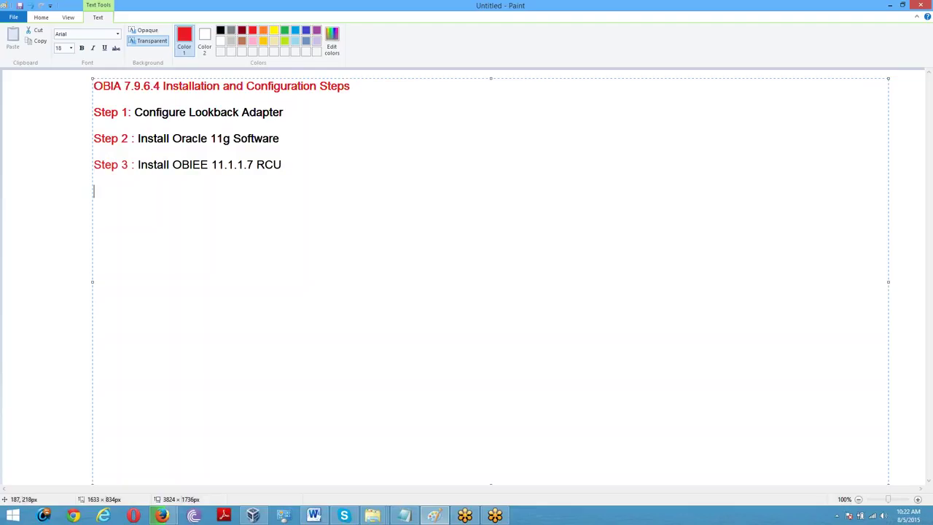
{"action": "type", "text": "Step"}
{"action": "key", "text": "BackSpace"}
{"action": "key", "text": "BackSpace"}
{"action": "key", "text": "BackSpace"}
{"action": "key", "text": "BackSpace"}
{"action": "key", "text": "BackSpace"}
Write red 'Step 4:' followed by black 'Install OBIEE 11.1.1.7 Software'
{"action": "left_click", "coordinate": [242, 31]}
{"action": "left_click", "coordinate": [252, 31]}
{"action": "type", "text": "Step"}
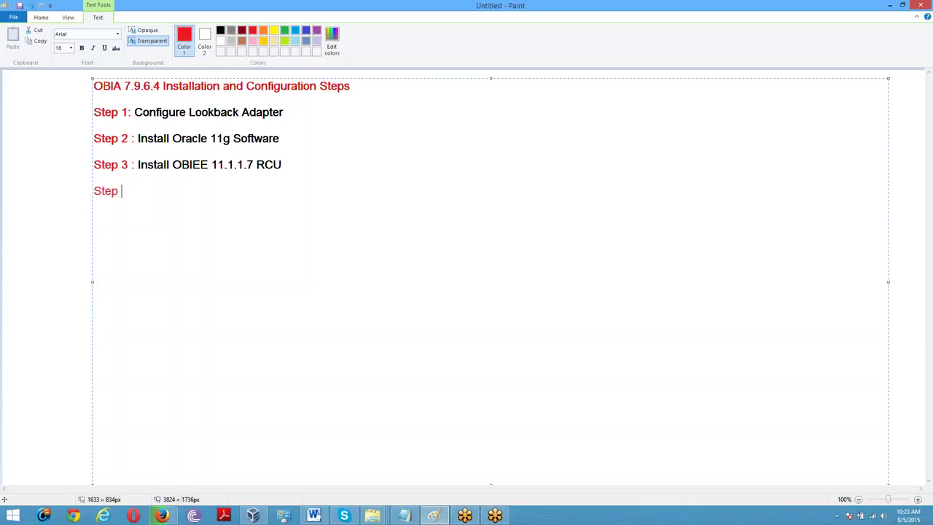
{"action": "type", "text": " 4:"}
{"action": "left_click", "coordinate": [220, 31]}
{"action": "type", "text": "Install "}
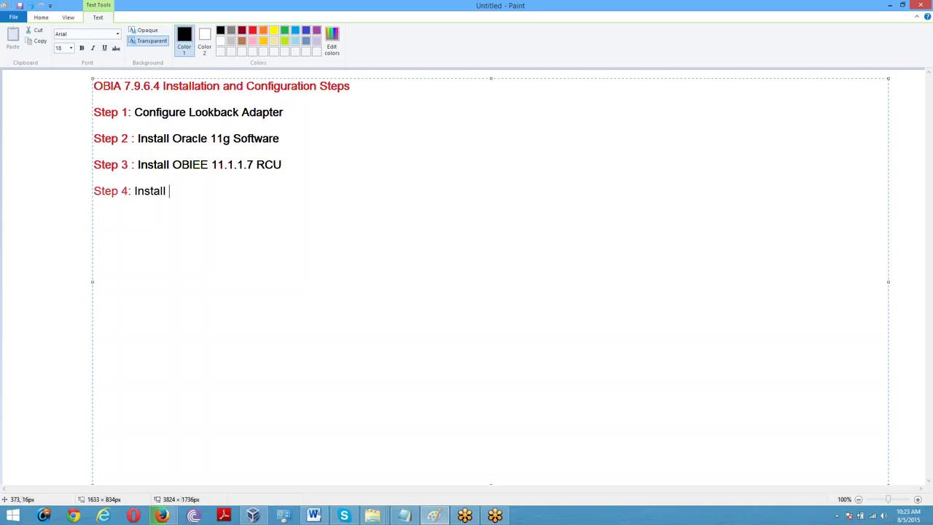
{"action": "type", "text": "OBIEE 11.1.1.1"}
{"action": "key", "text": "BackSpace"}
{"action": "type", "text": "7 Software"}
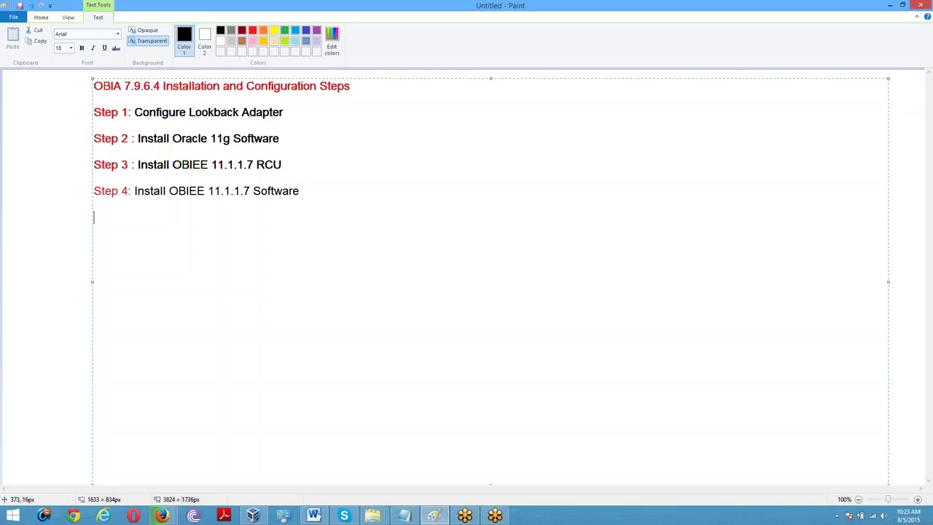
Write red 'Step 5 :' followed by black 'Install Informatica 9.5 Software' and begin a new line
{"action": "left_click", "coordinate": [252, 30]}
{"action": "type", "text": "Step 5 :"}
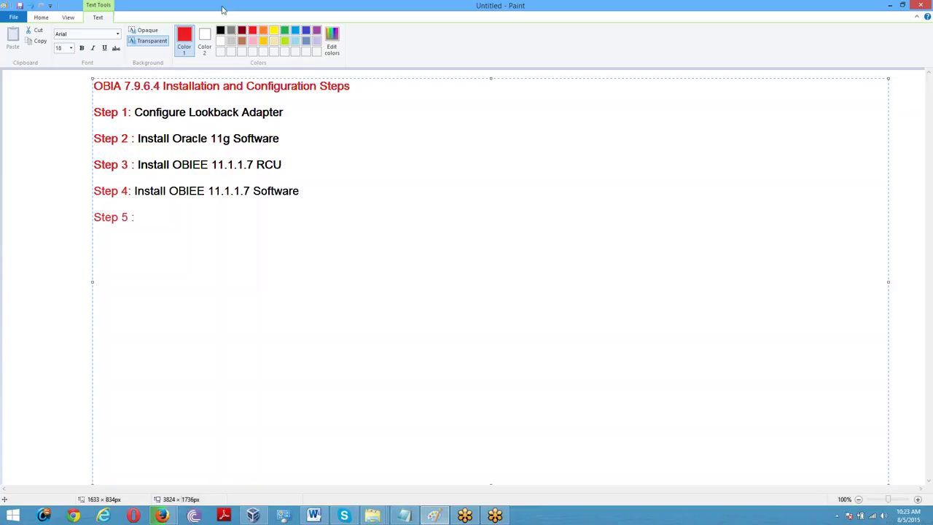
{"action": "left_click", "coordinate": [220, 30]}
{"action": "type", "text": "Install "}
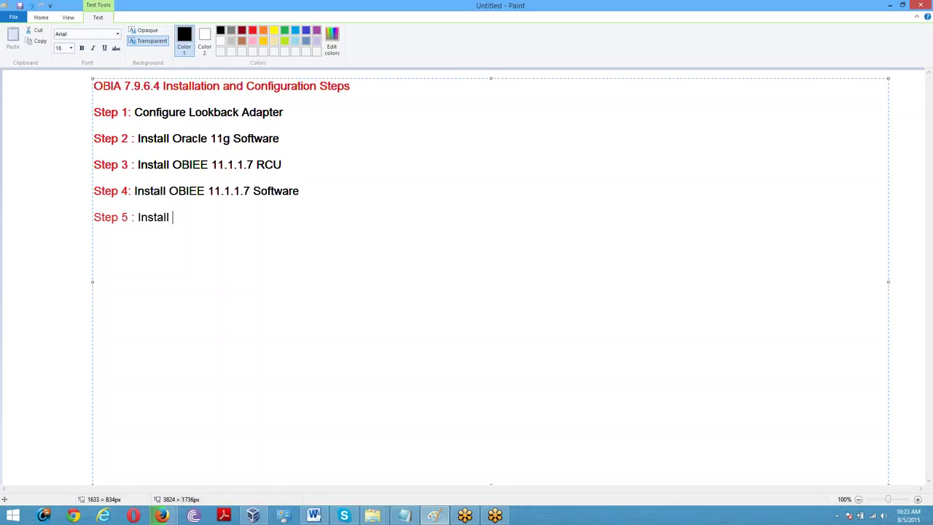
{"action": "type", "text": "Informatica 9.5 "}
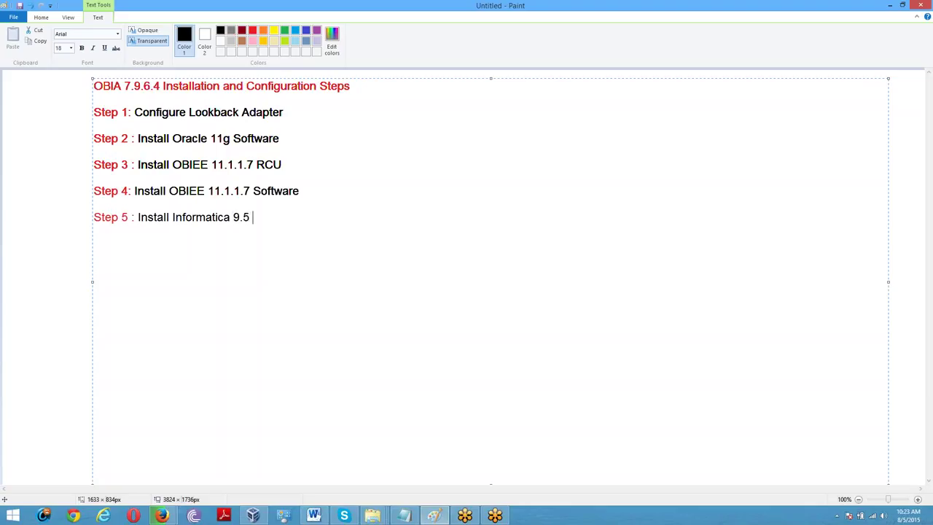
{"action": "type", "text": "Software"}
{"action": "key", "text": "Return"}
{"action": "key", "text": "Return"}
Write red 'Step 6:' followed by black 'Install OBIA 7.9.6.4'
{"action": "left_click", "coordinate": [252, 31]}
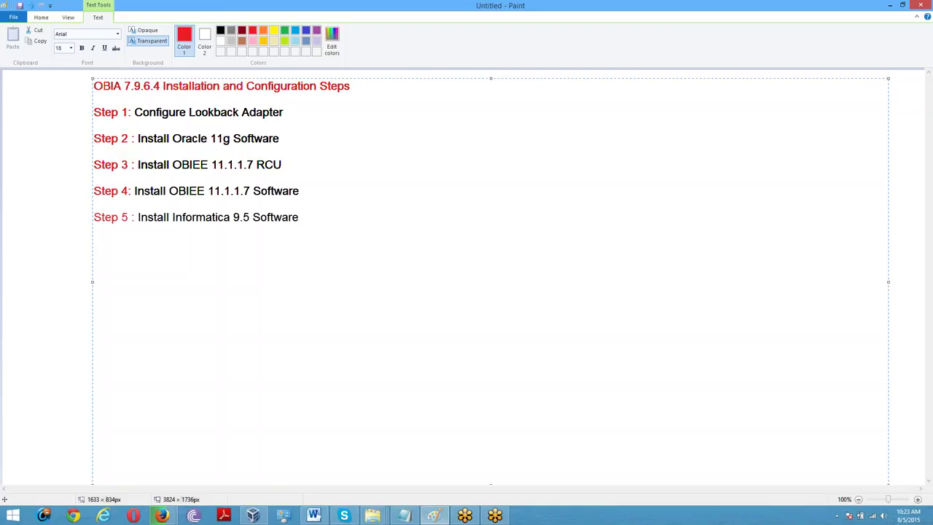
{"action": "type", "text": "Ste"}
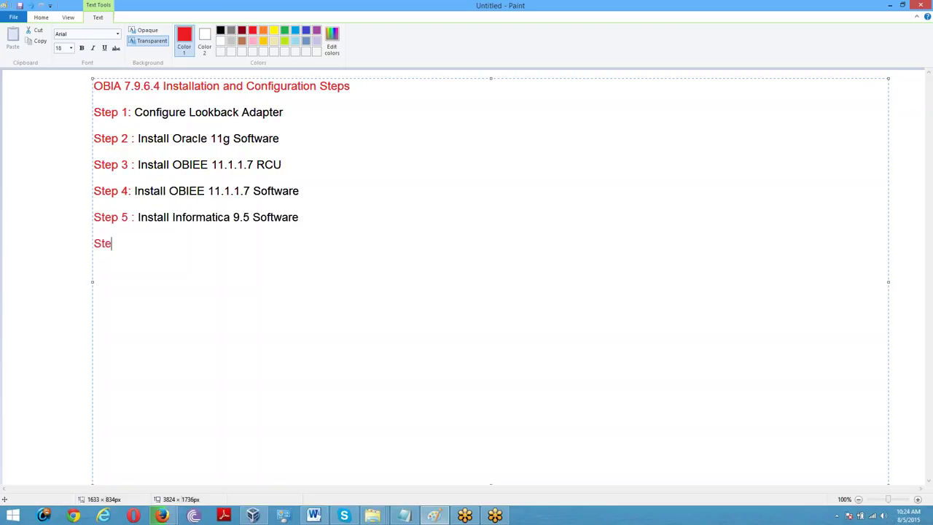
{"action": "type", "text": "p 6:"}
{"action": "left_click", "coordinate": [220, 31]}
{"action": "type", "text": "Install"}
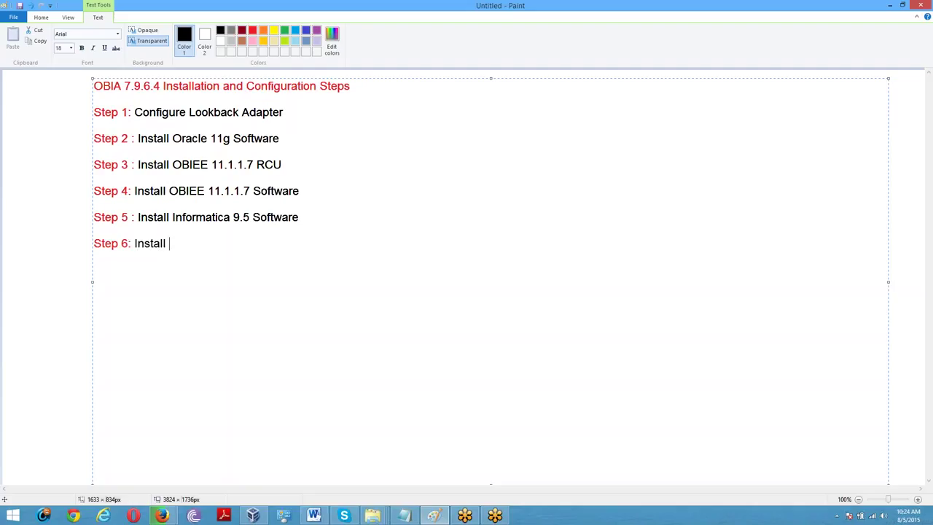
{"action": "type", "text": " OBIA 7.9"}
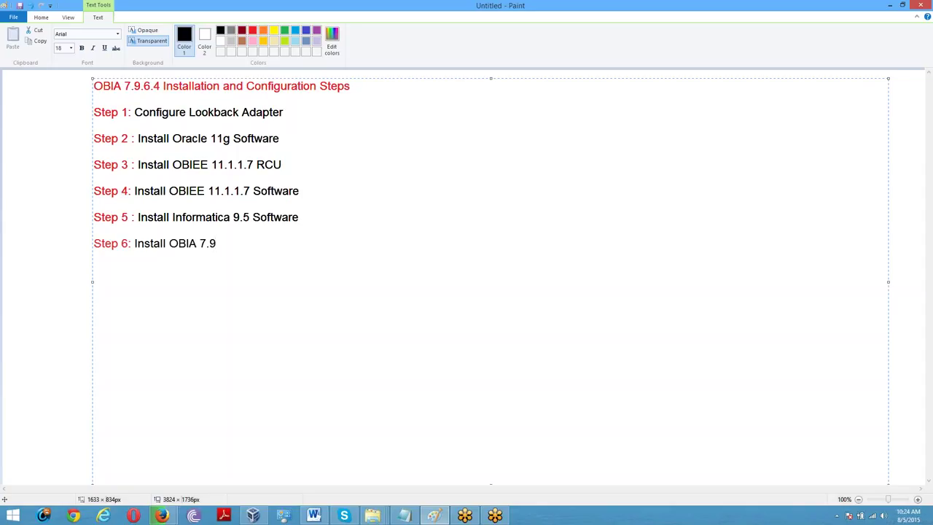